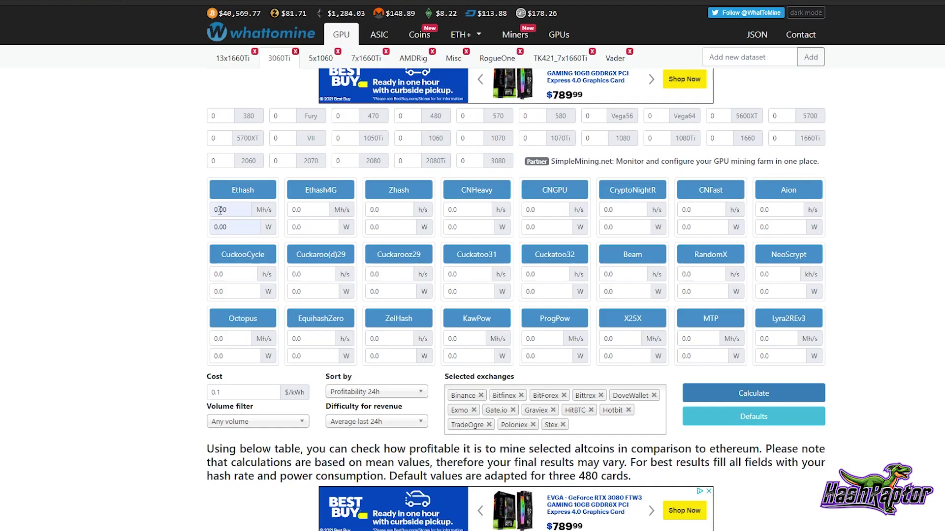
Enter Ethash at 62 Mh/s and 120 W, then calculate and view the ranked results
left_click_drag(232, 211, 212, 209)
type("62")
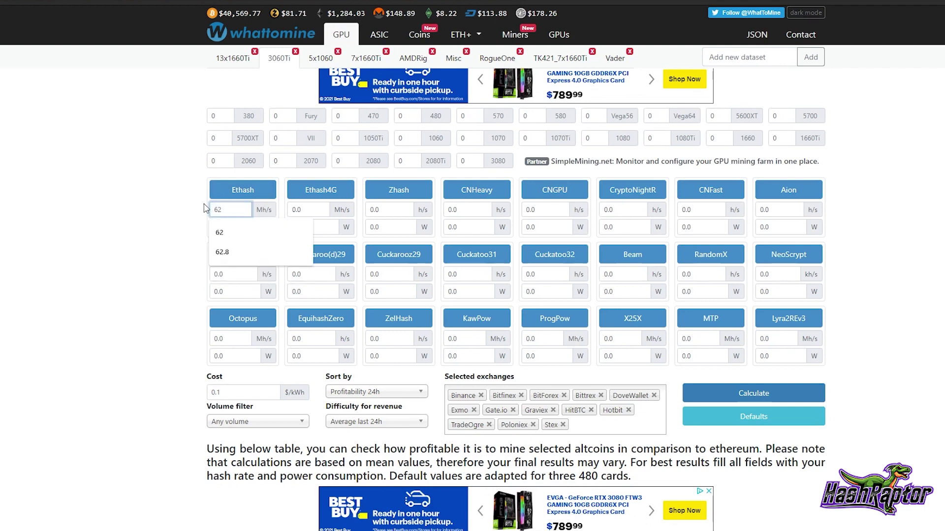
key("Tab")
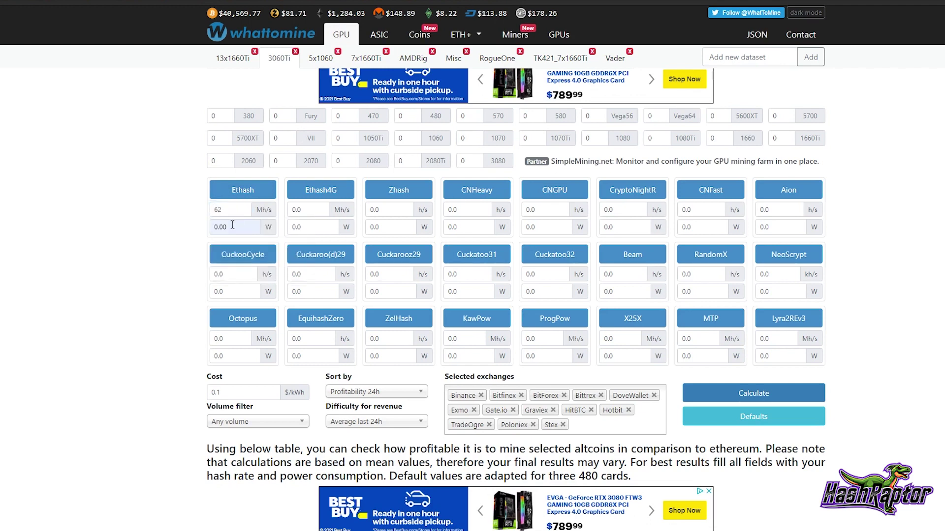
left_click_drag(240, 226, 213, 231)
type("120")
left_click(741, 399)
scroll(904, 294, "down", 6)
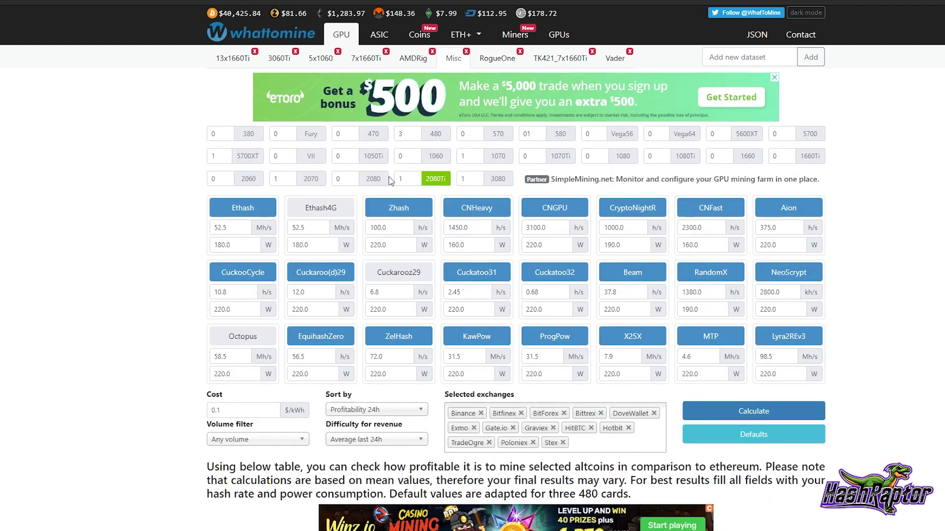
Recalculate the Misc dataset and scroll through the results, with Aeternity CuckooCycle ranked first
mouse_move(426, 183)
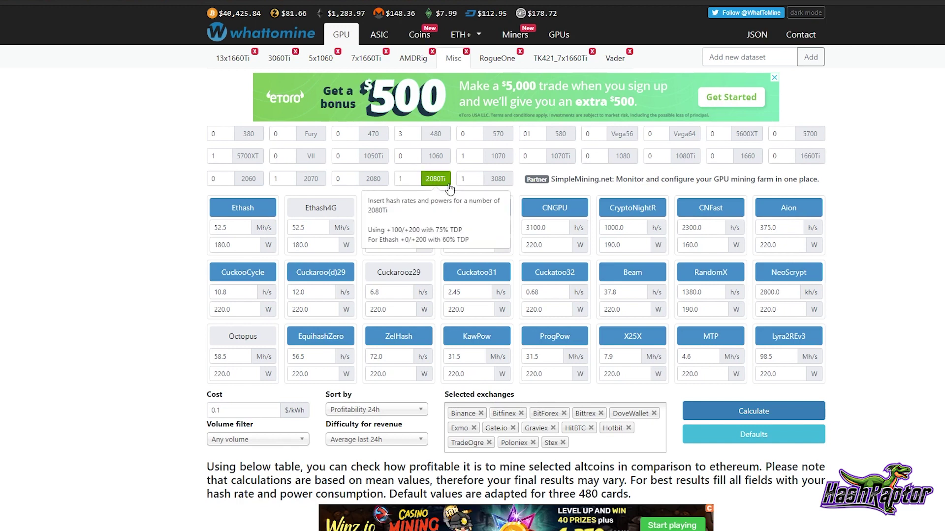
left_click(772, 413)
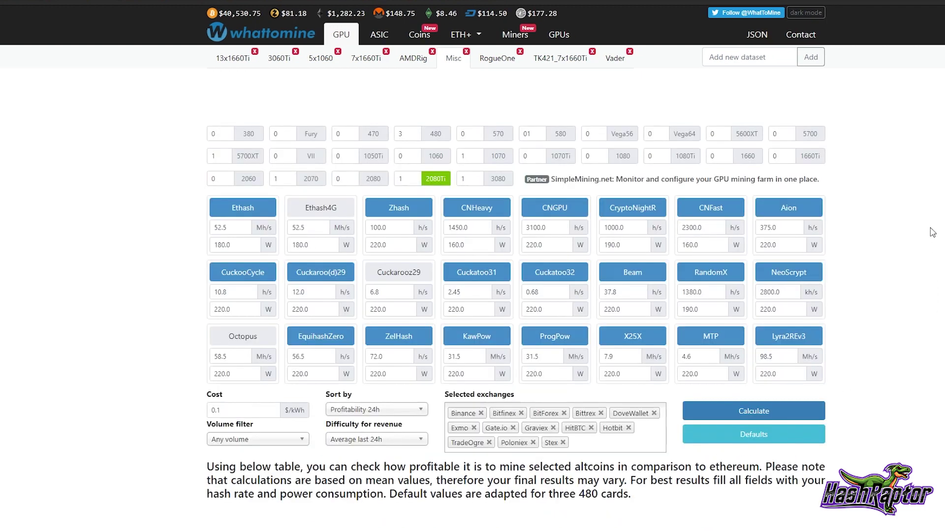
scroll(932, 232, "down", 7)
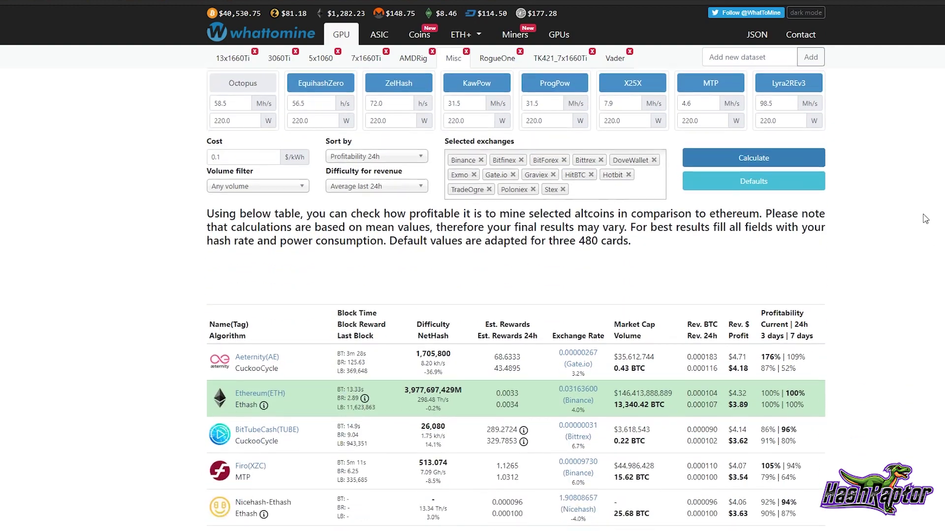
scroll(925, 219, "down", 4)
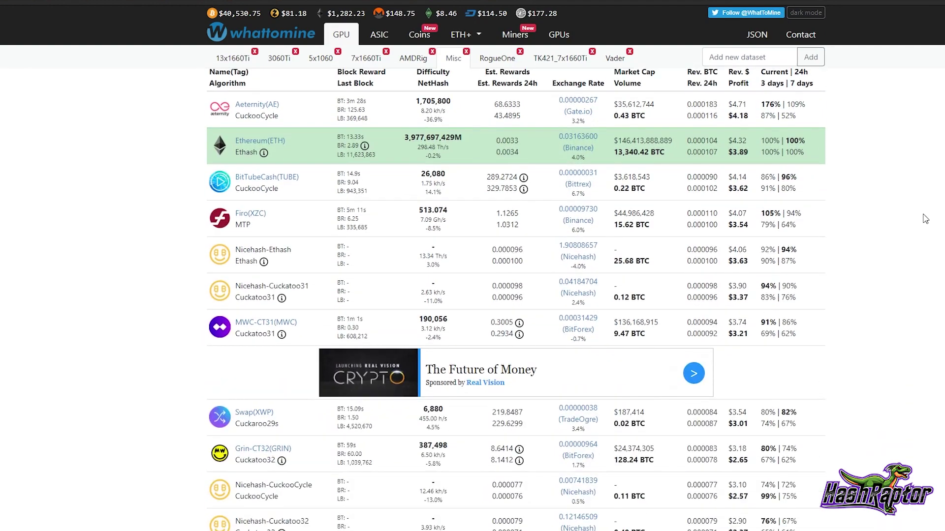
scroll(925, 219, "up", 4)
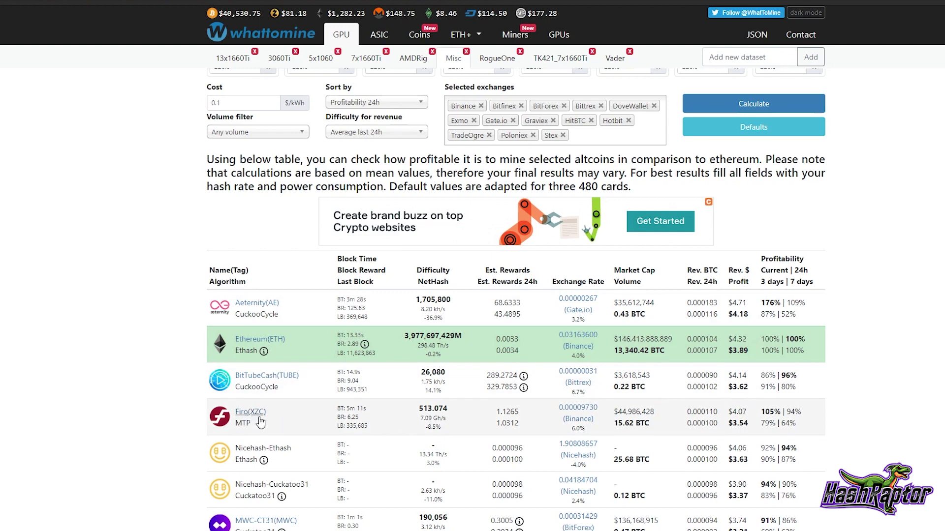
scroll(295, 383, "down", 5)
scroll(302, 368, "down", 3)
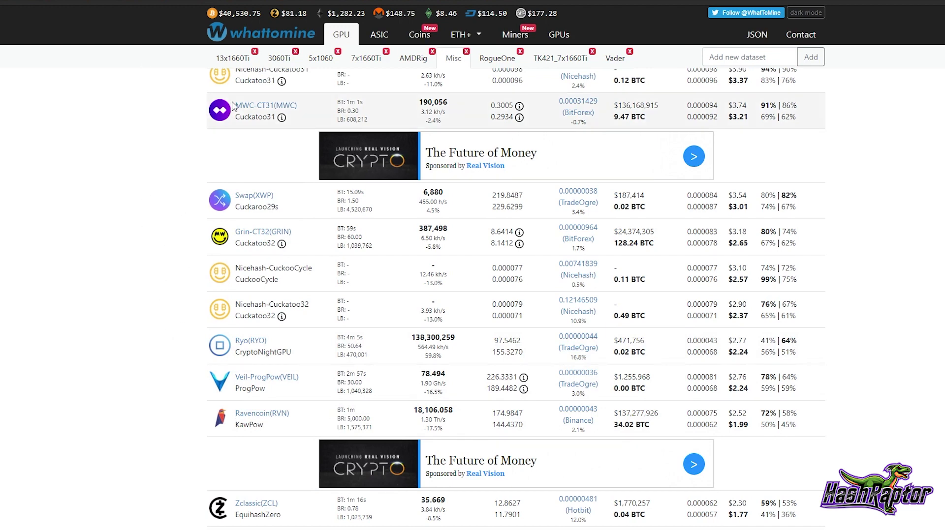
scroll(167, 204, "up", 7)
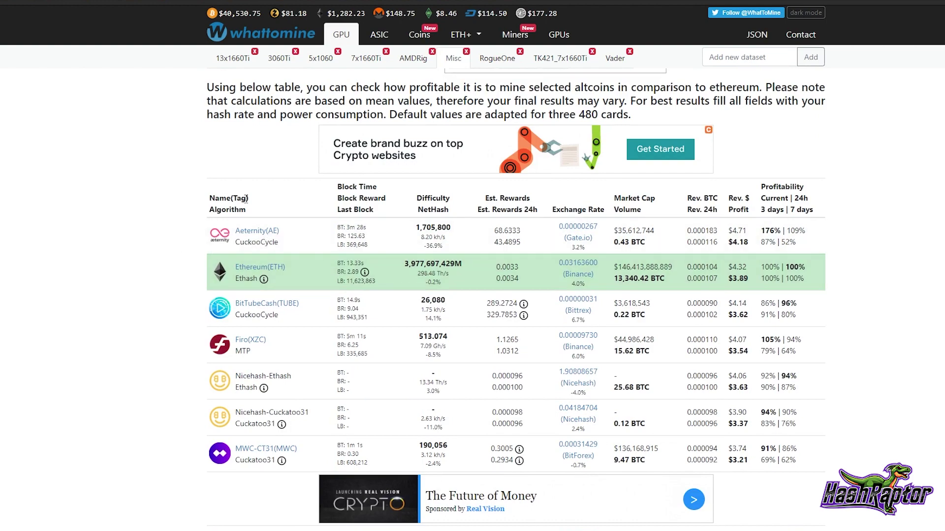
scroll(151, 238, "up", 6)
scroll(149, 234, "up", 1)
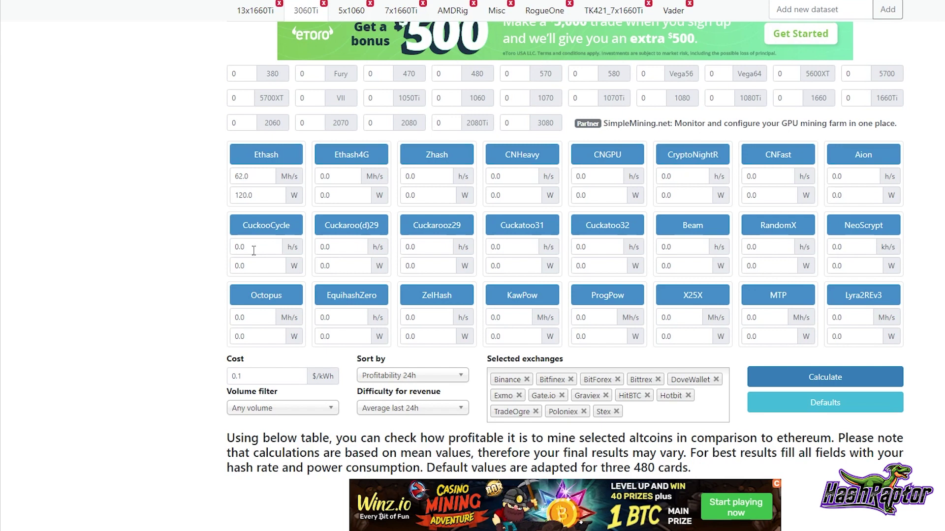
Enter CuckooCycle at 7.67 h/s and 130 W, then recalculate and view the ranking
double_click(252, 247)
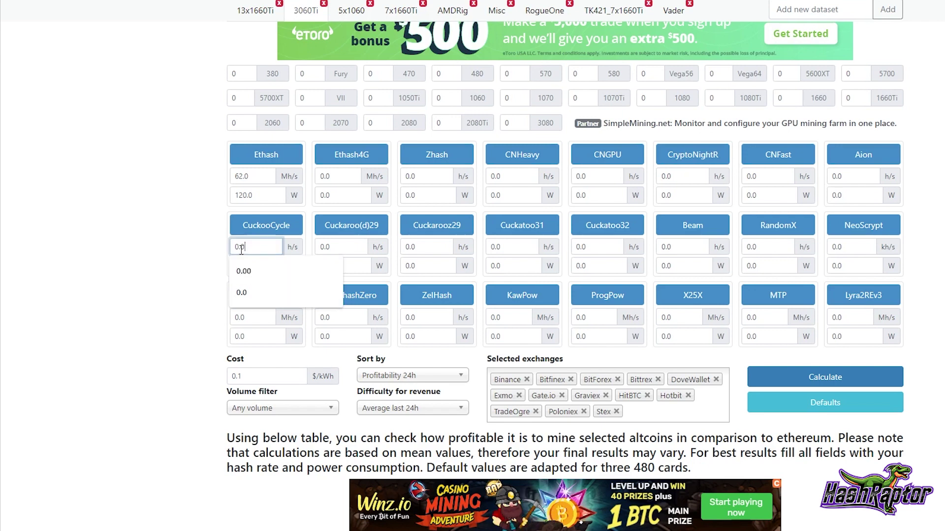
type("7.")
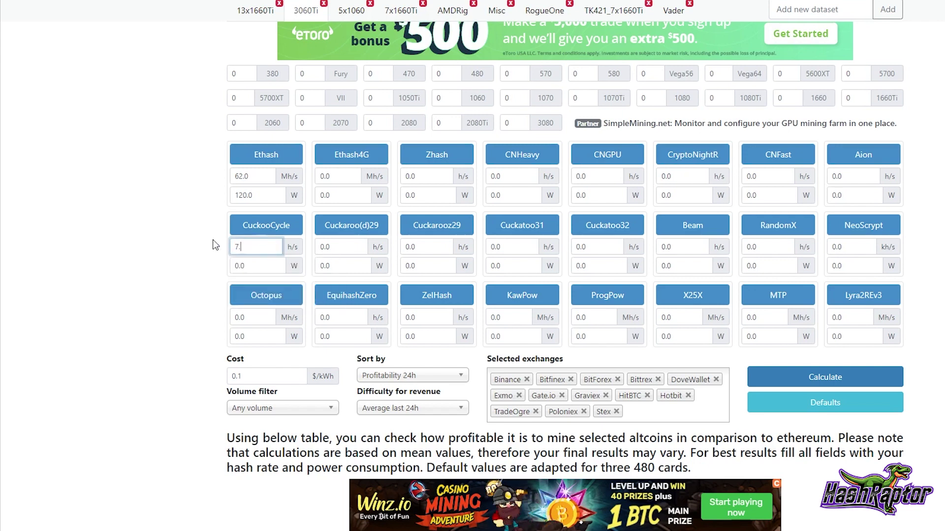
type("67")
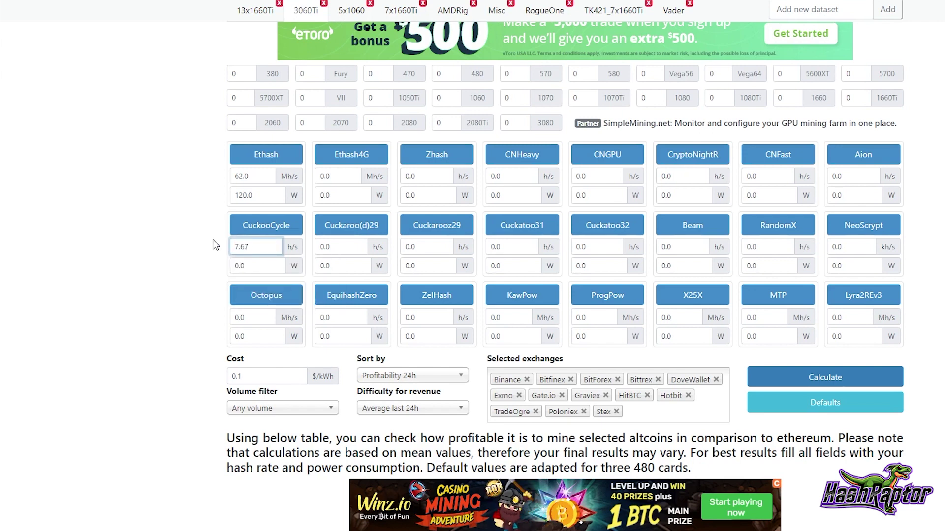
key("Tab")
type("130")
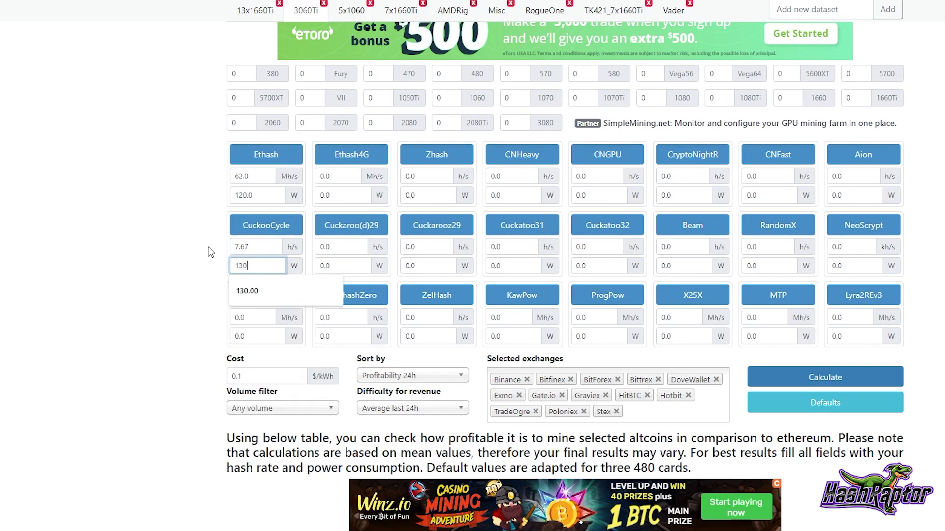
left_click(831, 377)
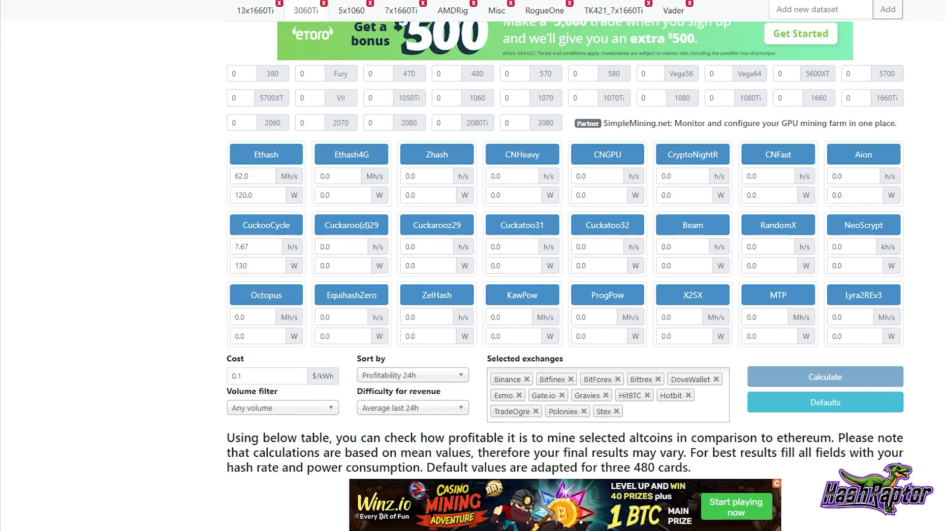
scroll(428, 324, "down", 8)
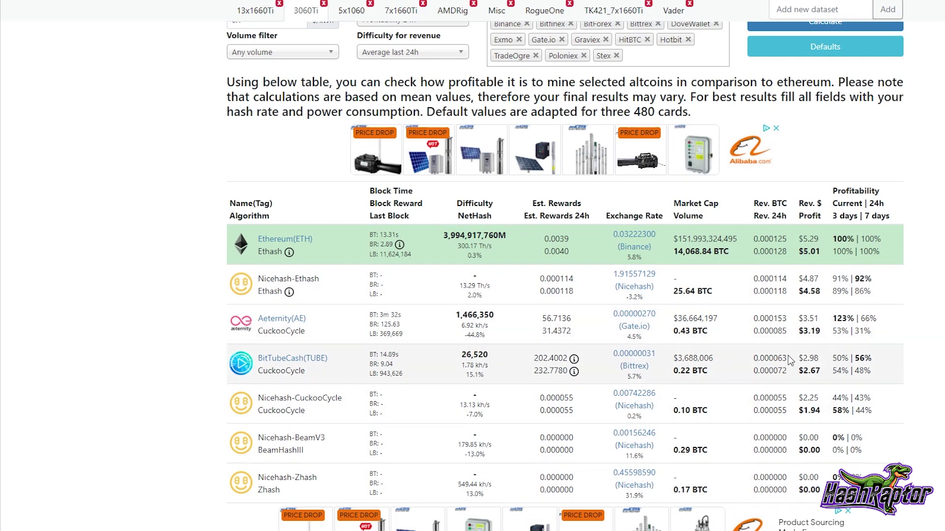
Scroll further down the ranked results table to review the lower entries
scroll(160, 142, "down", 2)
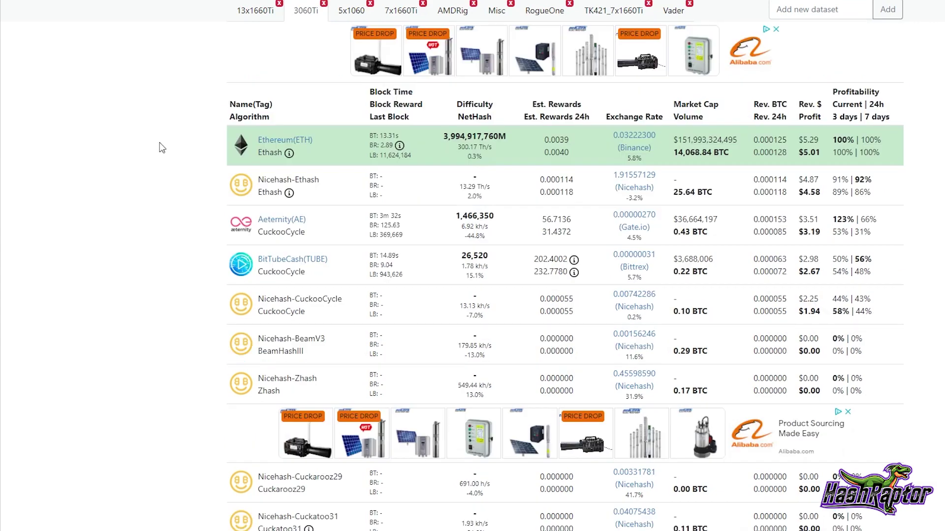
scroll(179, 150, "down", 10)
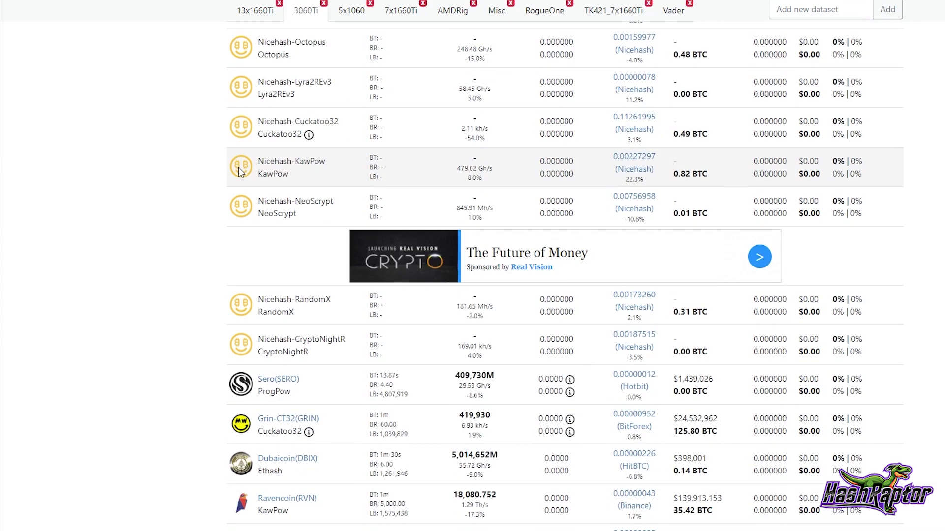
scroll(237, 168, "down", 2)
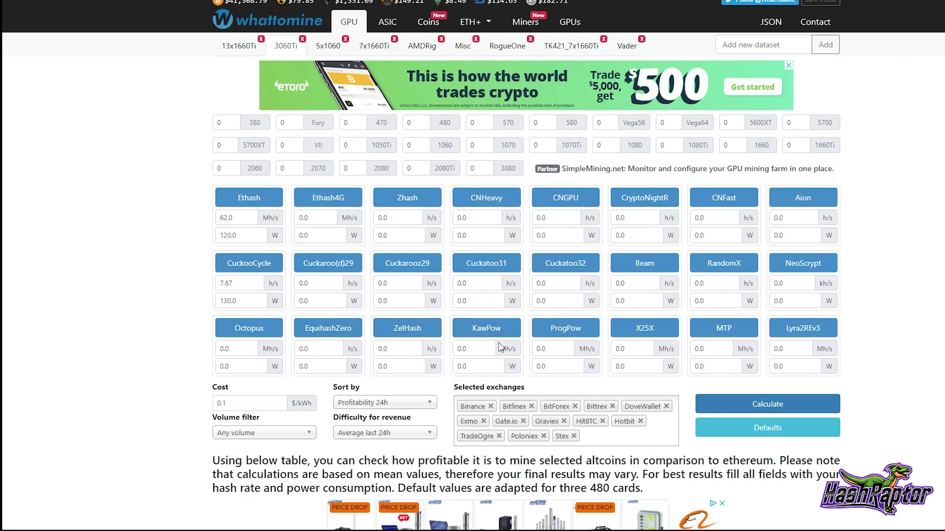
Replace KawPow with 26.63 Mh/s at 130 W and recalculate profitability
left_click(485, 349)
key("BackSpace")
key("BackSpace")
key("BackSpace")
type("26.63")
key("Tab")
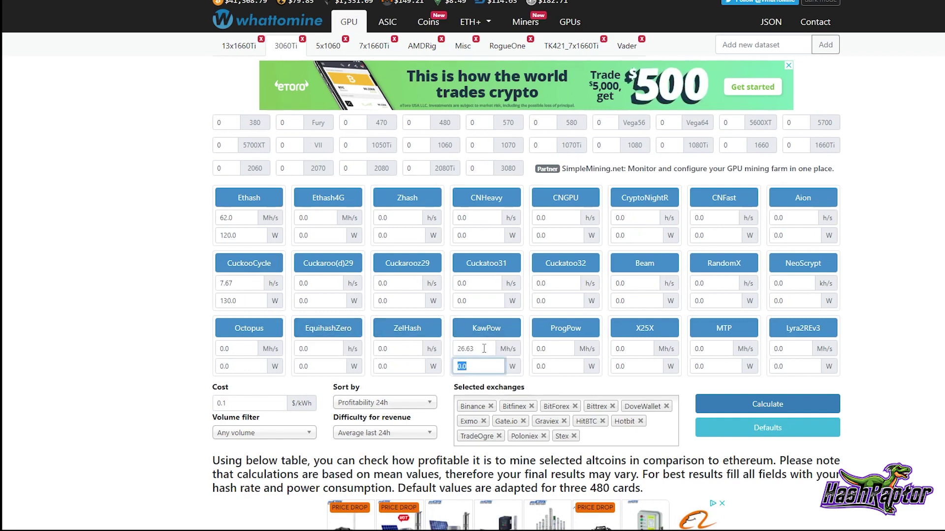
type("130")
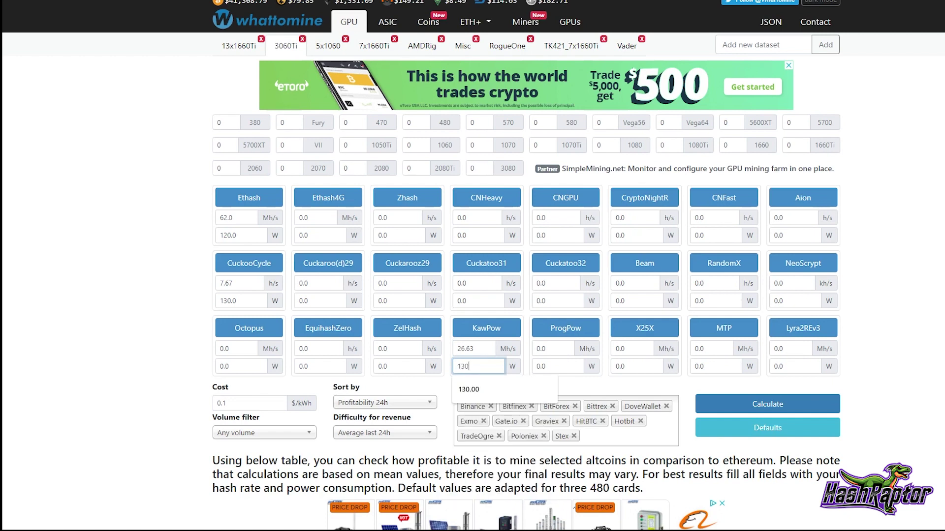
left_click(779, 404)
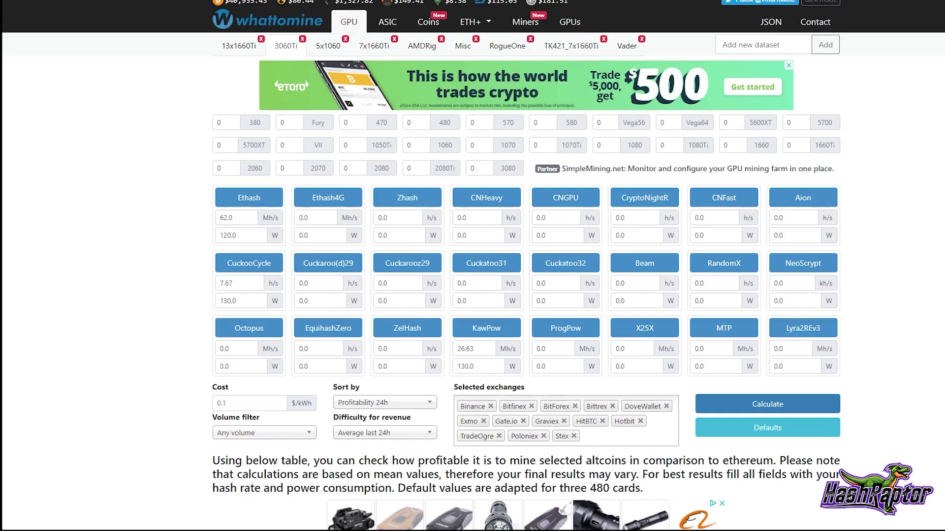
Enter Beam at 31.7 h/s and 150 W, then recalculate the ranking
double_click(626, 286)
type("31.7")
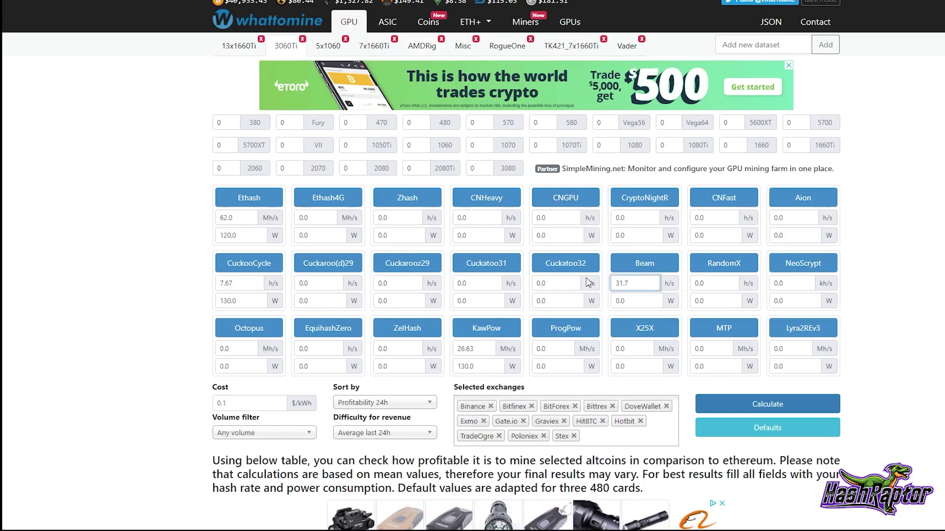
double_click(615, 301)
type("150")
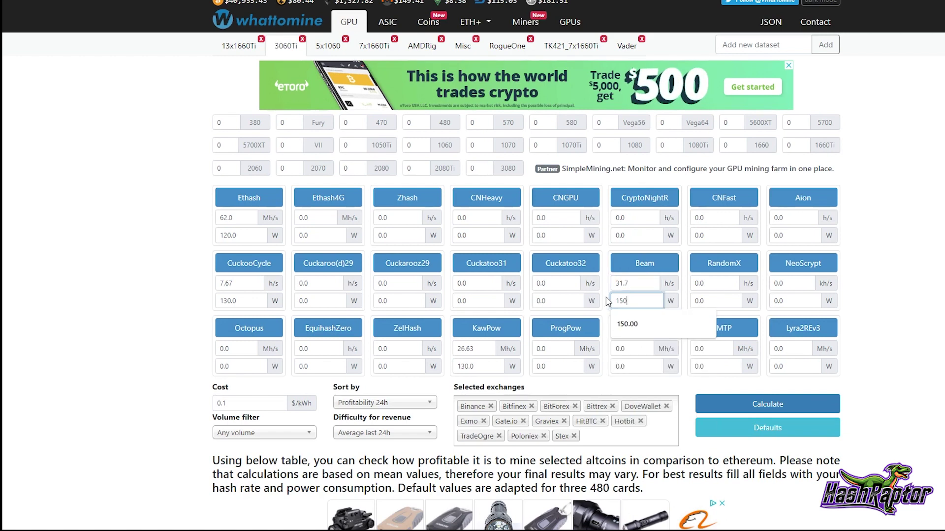
left_click(766, 407)
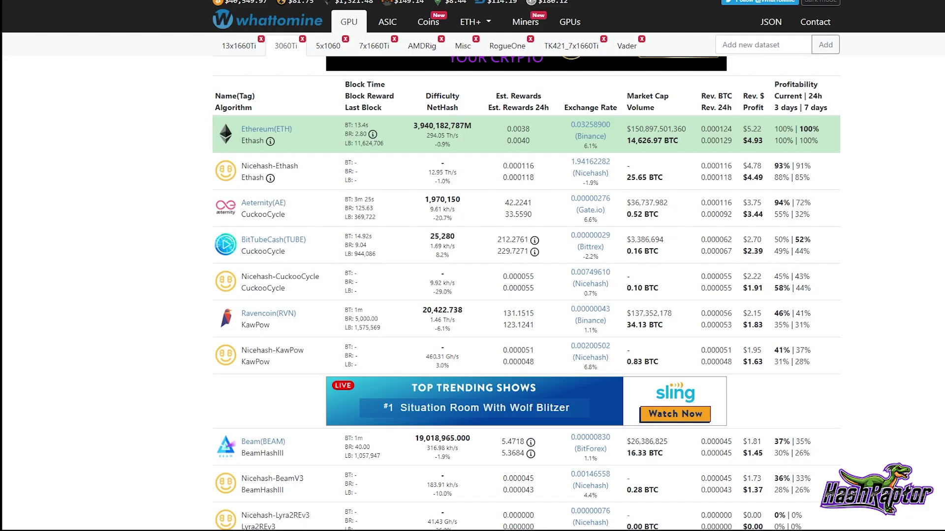
Enter MTP at 3.54 Mh/s and 150 W, then recalculate the ranking
scroll(715, 268, "up", 8)
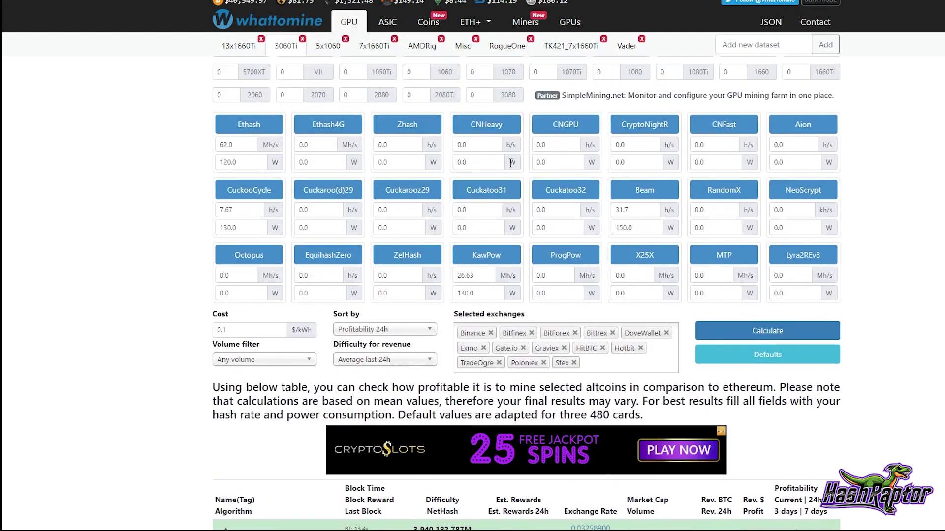
left_click(716, 275)
type("3.54")
left_click(717, 292)
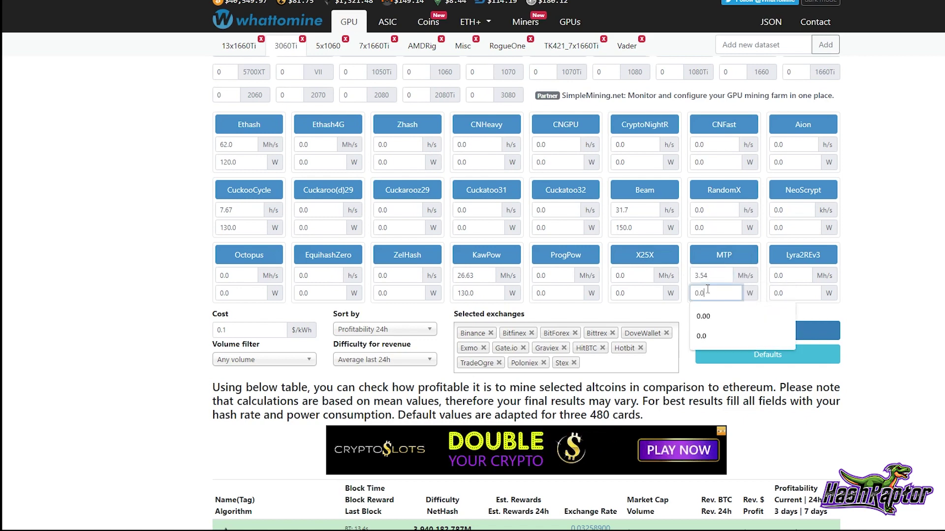
type("150")
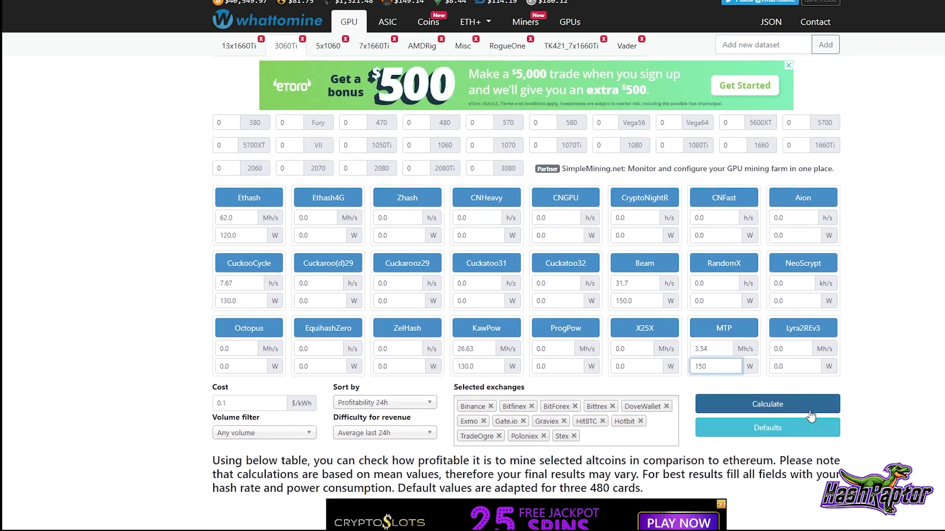
left_click(801, 408)
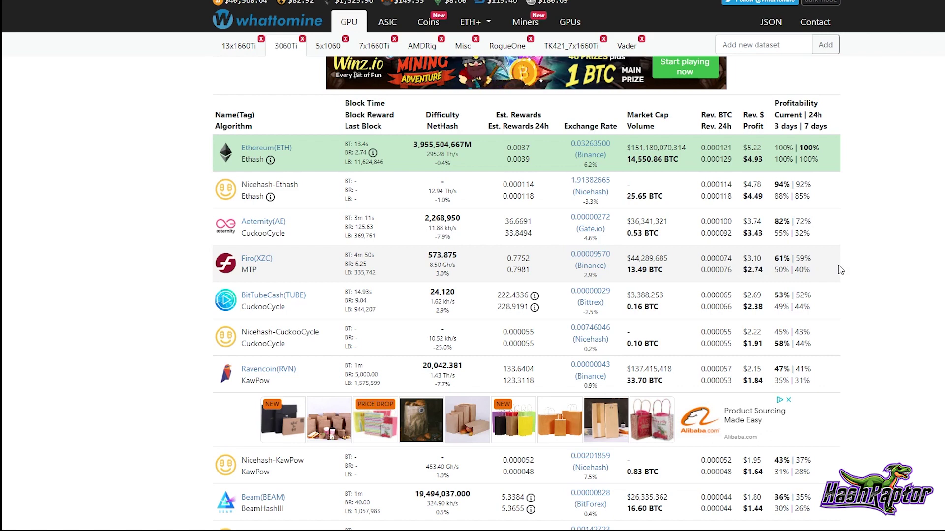
Scroll to the bottom of the ranked table, then back up to Ethereum, Aeternity and Firo
scroll(856, 295, "up", 6)
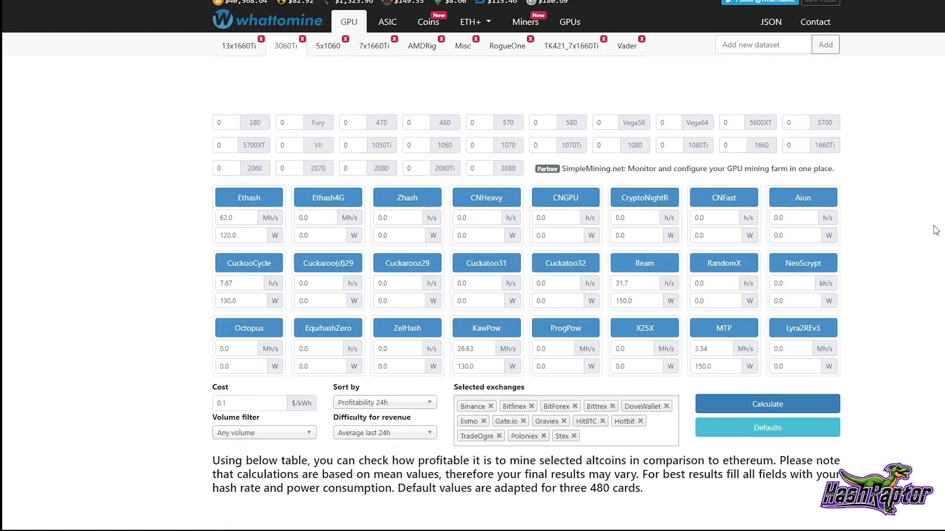
scroll(927, 231, "down", 4)
scroll(926, 232, "down", 6)
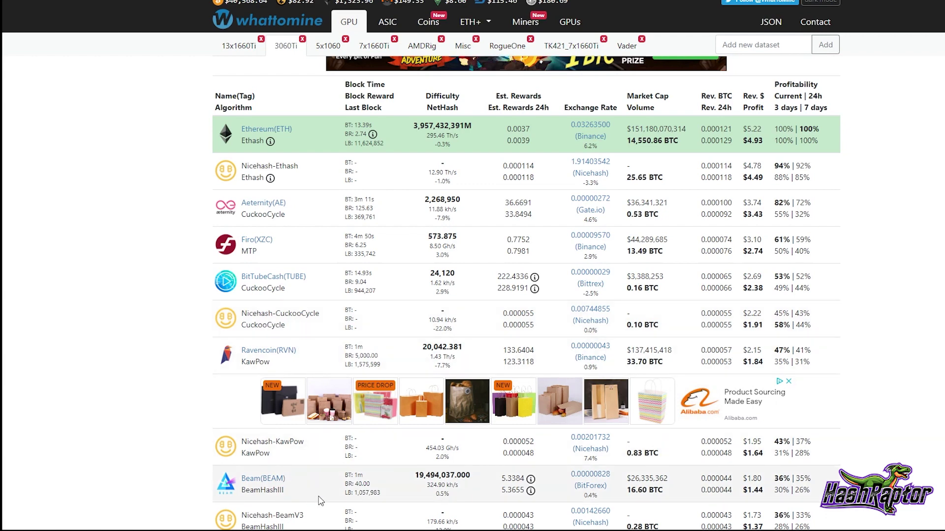
scroll(389, 468, "down", 2)
scroll(393, 460, "down", 6)
scroll(404, 443, "down", 2)
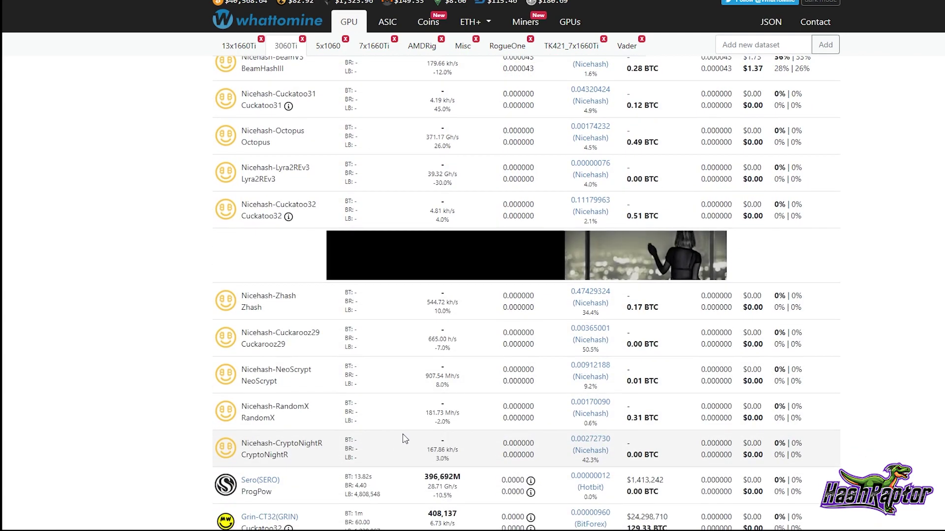
scroll(404, 440, "down", 3)
scroll(403, 434, "down", 6)
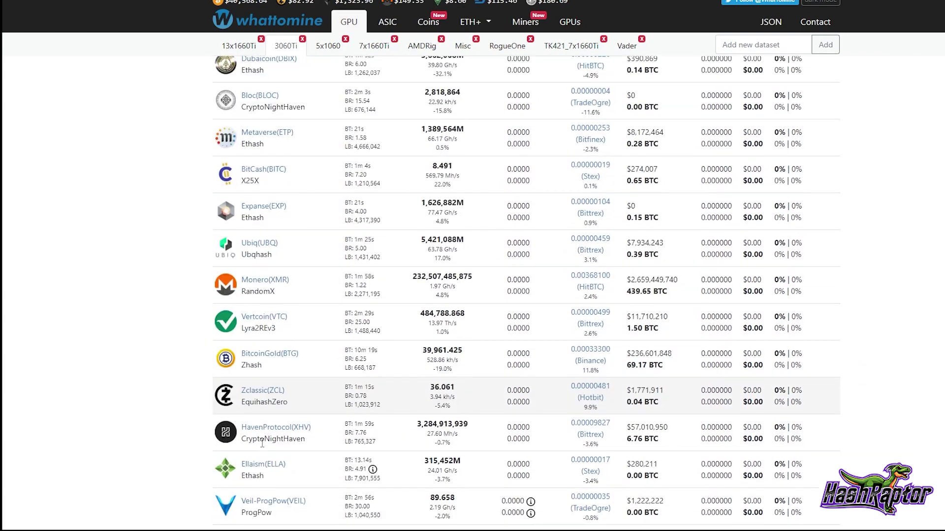
scroll(266, 437, "down", 3)
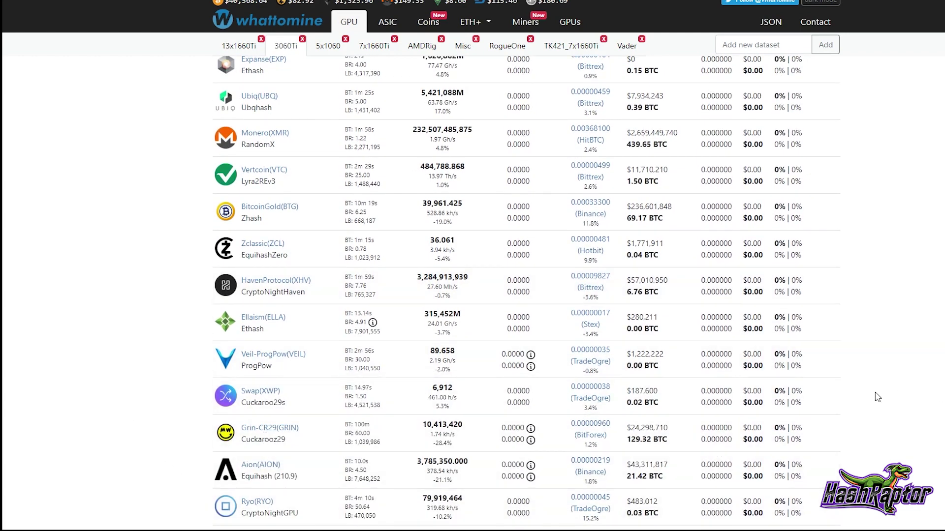
scroll(872, 394, "up", 15)
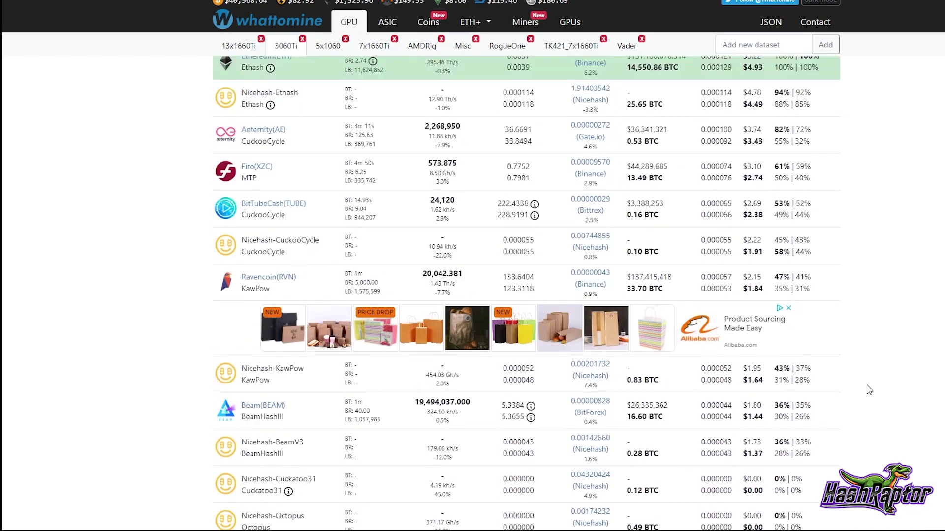
scroll(867, 386, "up", 1)
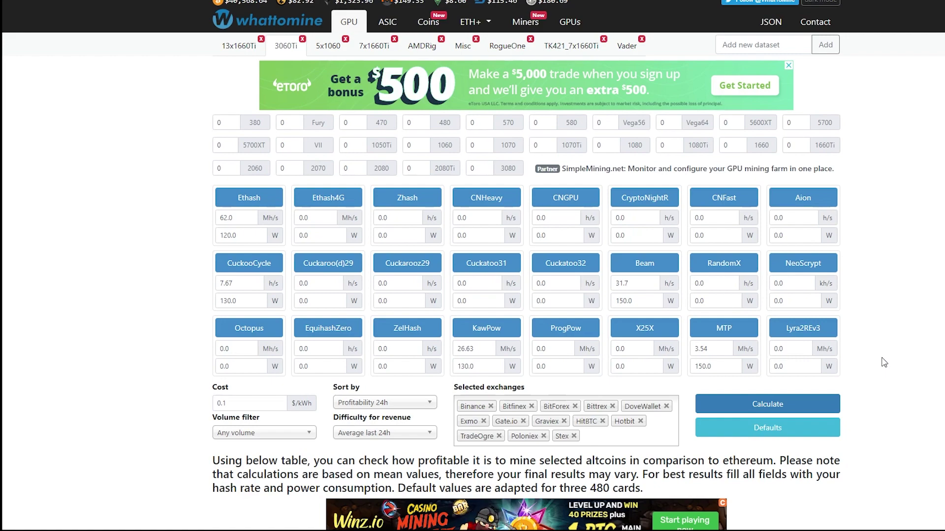
scroll(919, 328, "down", 5)
scroll(923, 320, "down", 4)
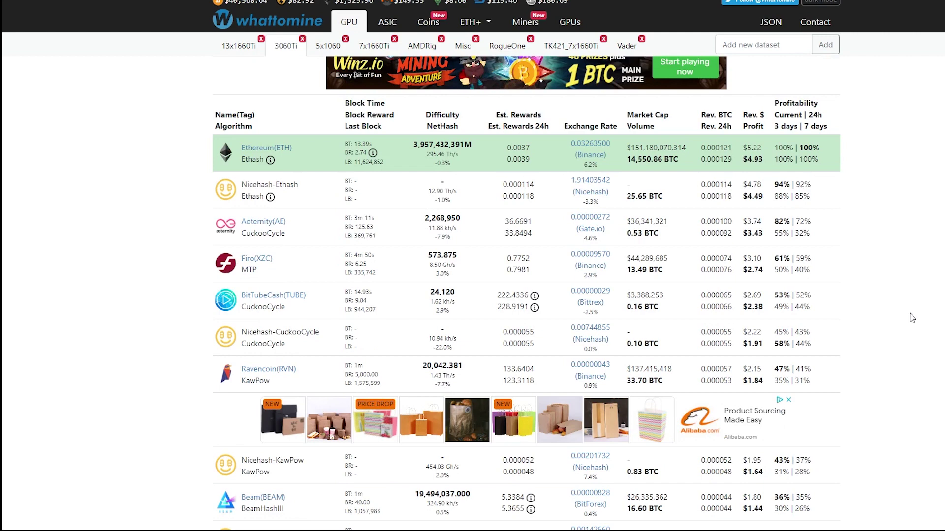